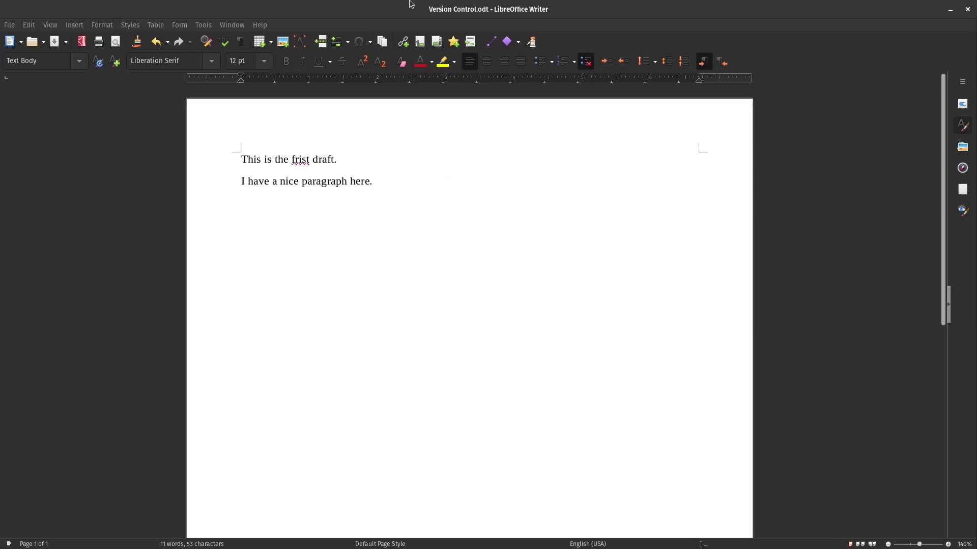
Step: Move through the document and find the misspelled word 'frist' in the text
{"action": "left_click", "coordinate": [416, 180]}
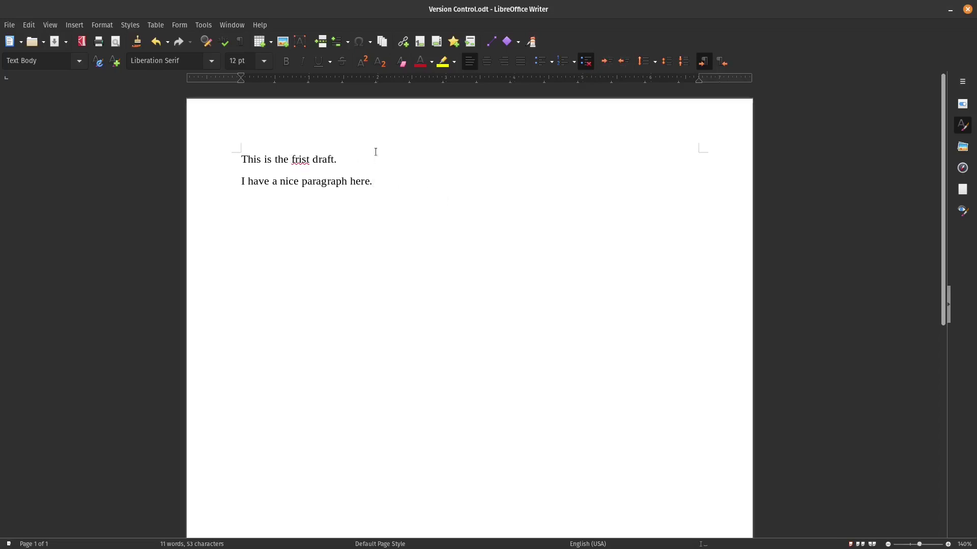
{"action": "key", "text": "ctrl+Home"}
{"action": "key", "text": "ctrl+End"}
{"action": "left_click", "coordinate": [309, 159]}
{"action": "left_click", "coordinate": [9, 25]}
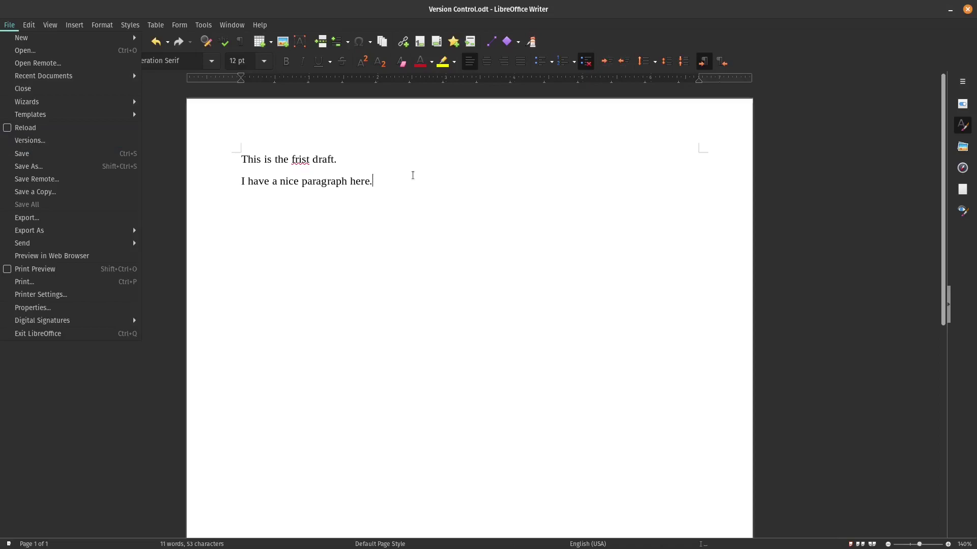
{"action": "left_click", "coordinate": [455, 211]}
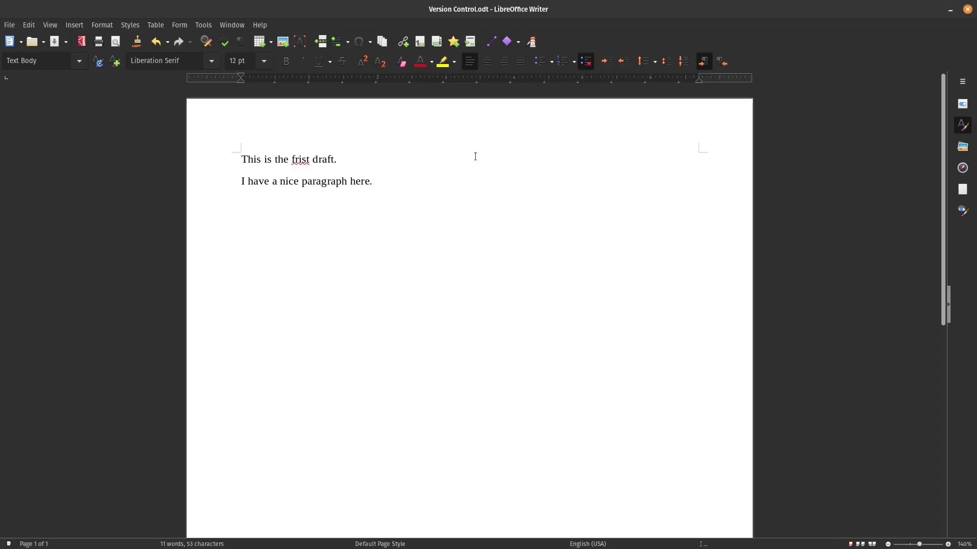
{"action": "left_click", "coordinate": [295, 159]}
{"action": "double_click", "coordinate": [295, 160]}
{"action": "left_click", "coordinate": [235, 133]}
{"action": "double_click", "coordinate": [300, 161]}
{"action": "left_click", "coordinate": [407, 182]}
Step: Through File > Versions, save a new version commented 'Rough draft' and close Version Control
{"action": "left_click", "coordinate": [9, 25]}
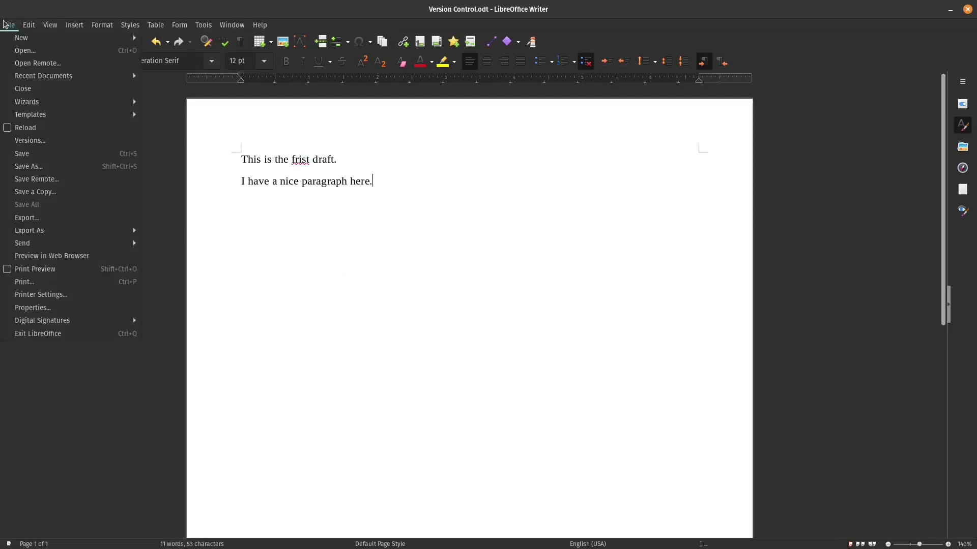
{"action": "left_click", "coordinate": [61, 142]}
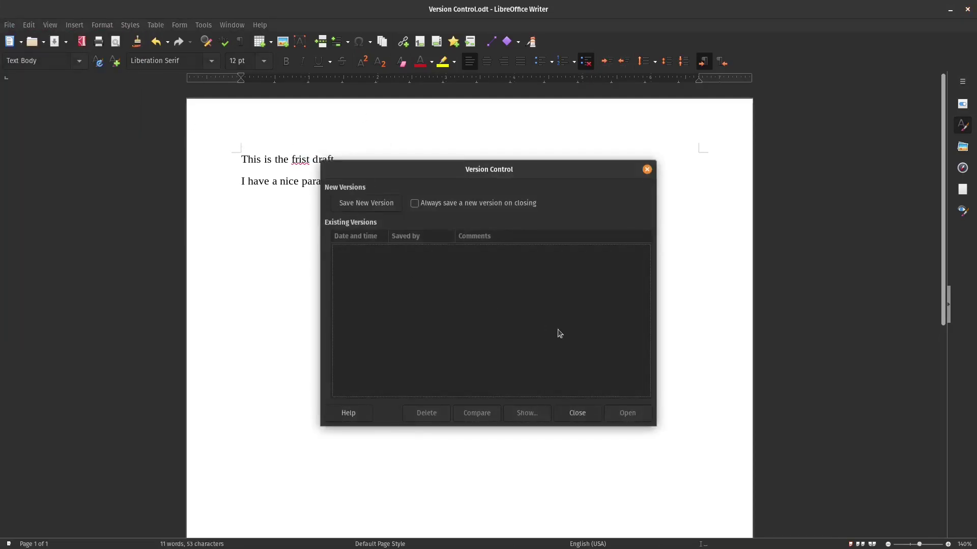
{"action": "left_click", "coordinate": [376, 196]}
{"action": "type", "text": "Rough draft"}
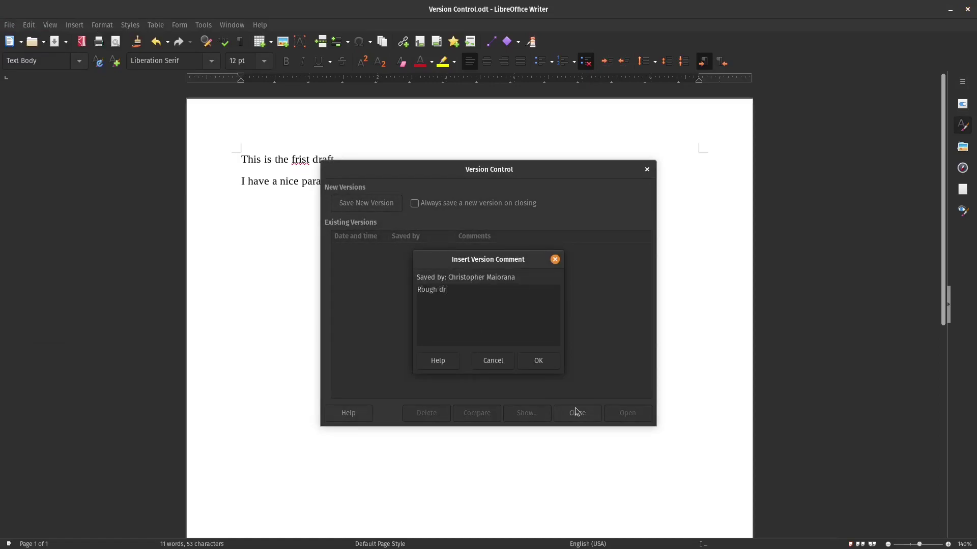
{"action": "left_click", "coordinate": [536, 361]}
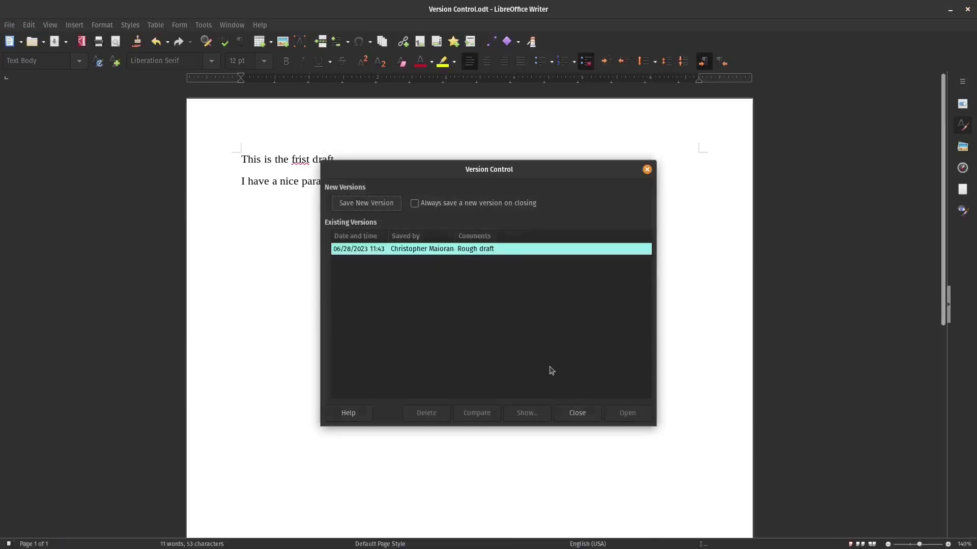
{"action": "left_click", "coordinate": [577, 415]}
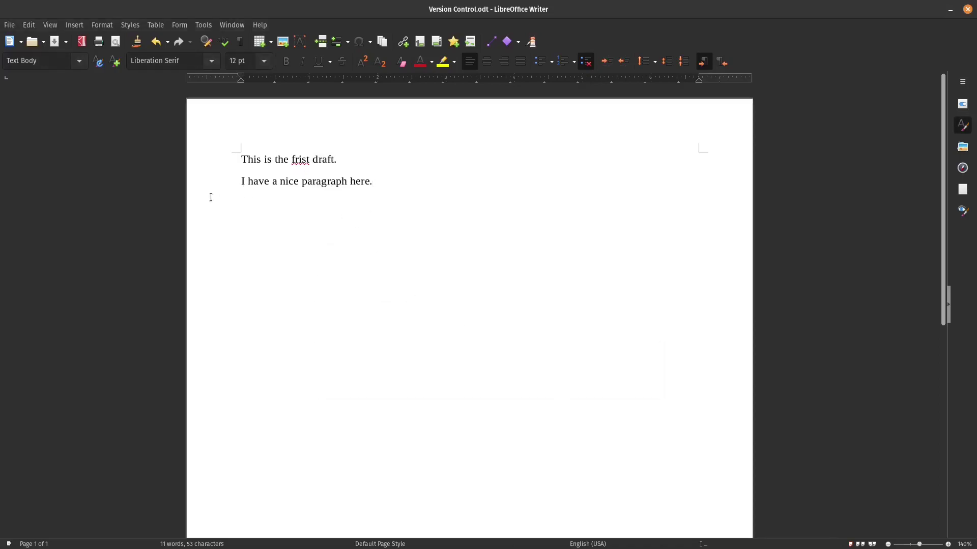
Step: Replace the misspelled word 'frist' with 'first'
{"action": "double_click", "coordinate": [295, 167]}
{"action": "type", "text": "first"}
{"action": "left_click", "coordinate": [9, 25]}
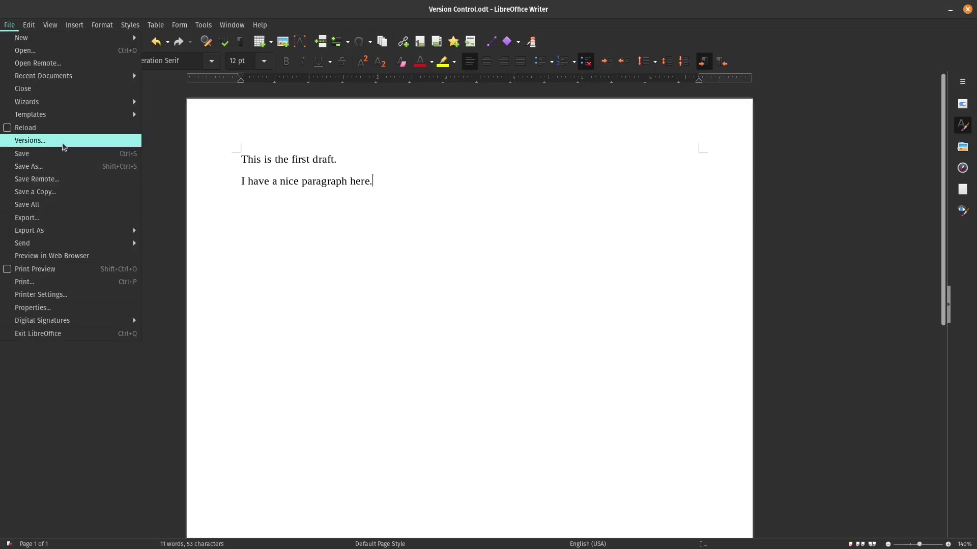
{"action": "left_click", "coordinate": [421, 160]}
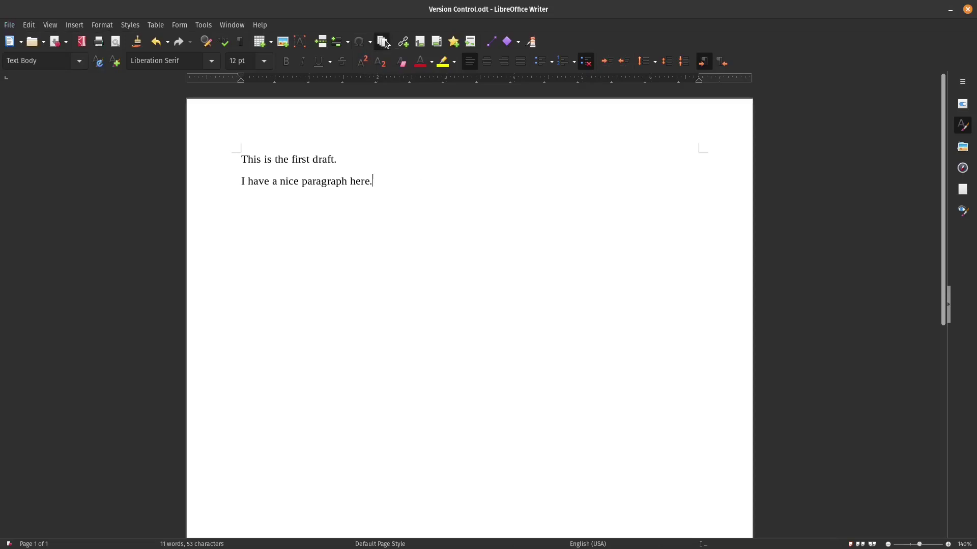
Step: Save a second version commented 'First draft - complete, human-readable' using the Versions toolbar icon
{"action": "left_click", "coordinate": [388, 41]}
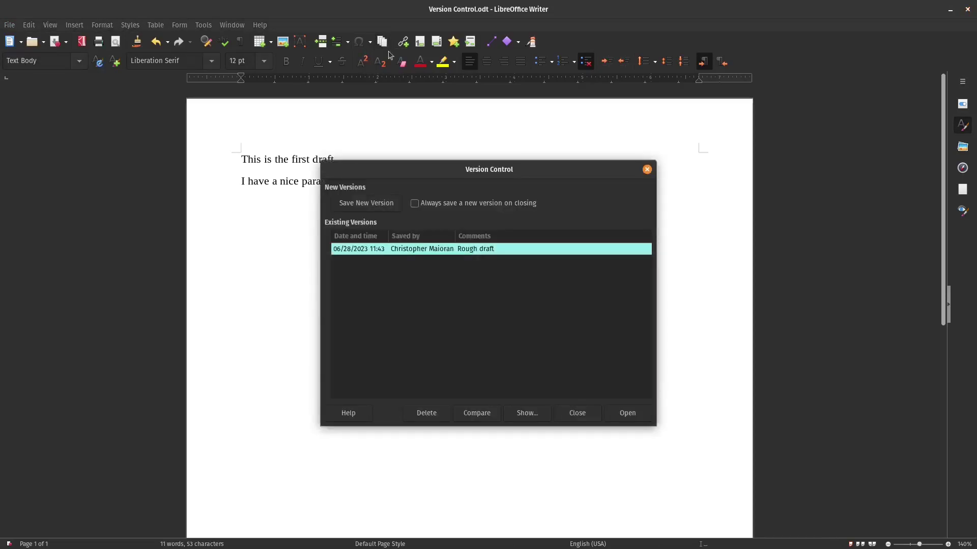
{"action": "left_click", "coordinate": [379, 206]}
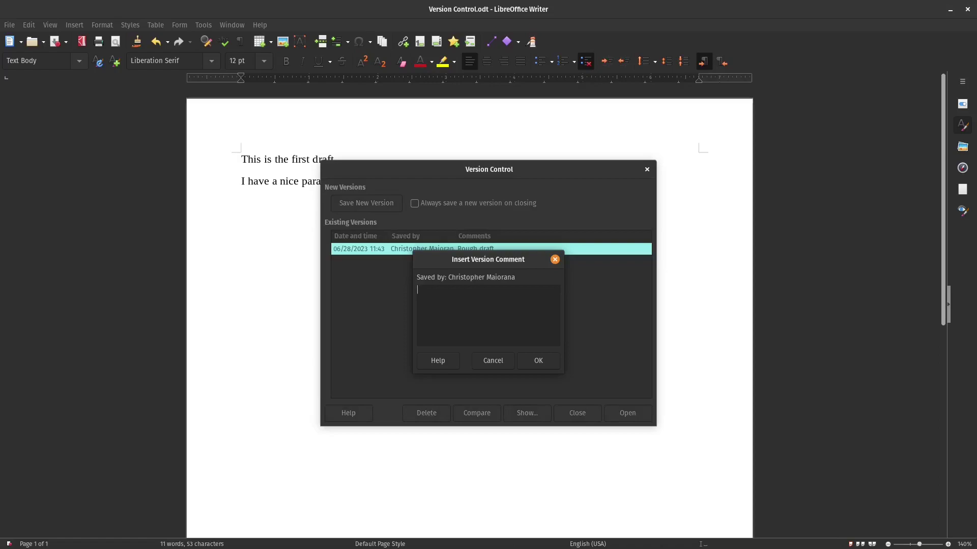
{"action": "type", "text": "First draf"}
{"action": "type", "text": "t - complete, hu"}
{"action": "type", "text": "manr"}
{"action": "type", "text": "readable"}
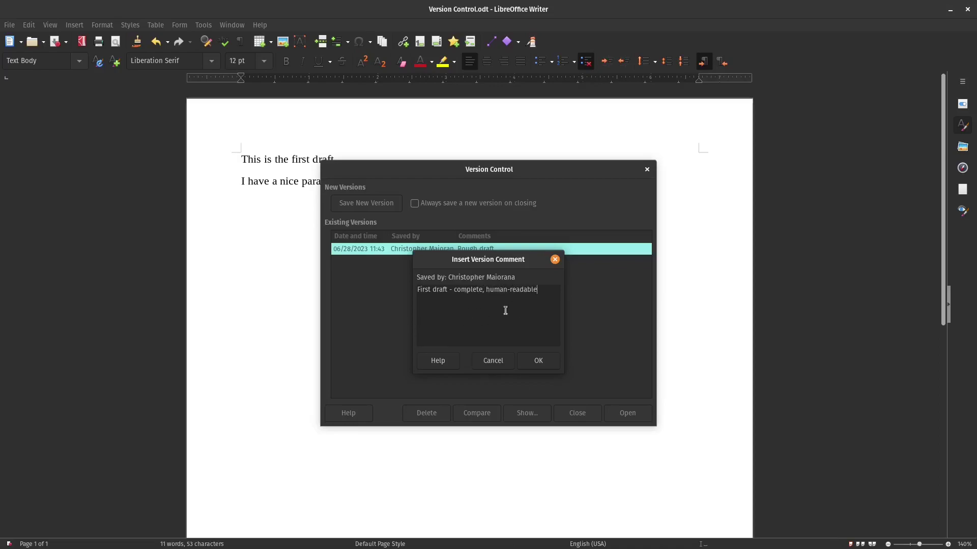
{"action": "left_click", "coordinate": [548, 362]}
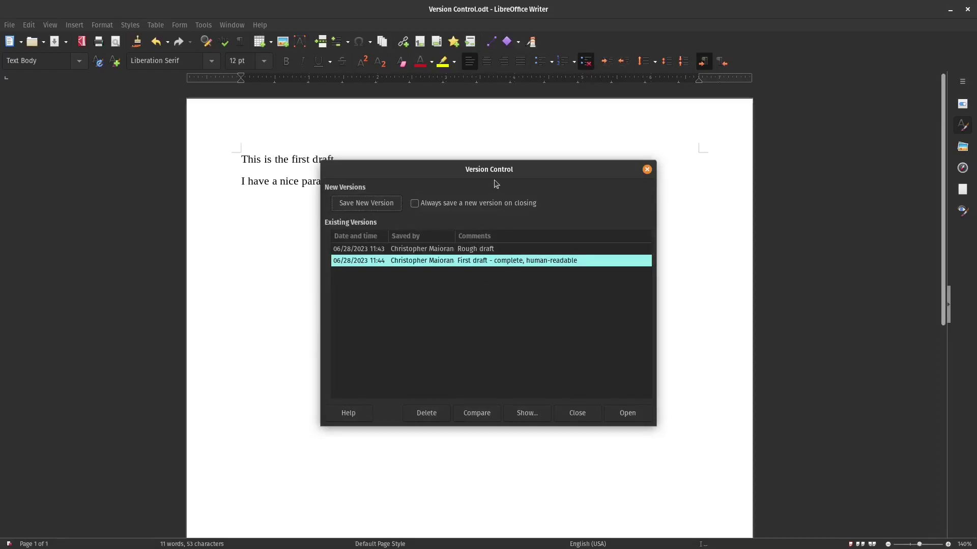
Step: Compare the 'Rough draft' version against the current document
{"action": "left_click", "coordinate": [475, 248]}
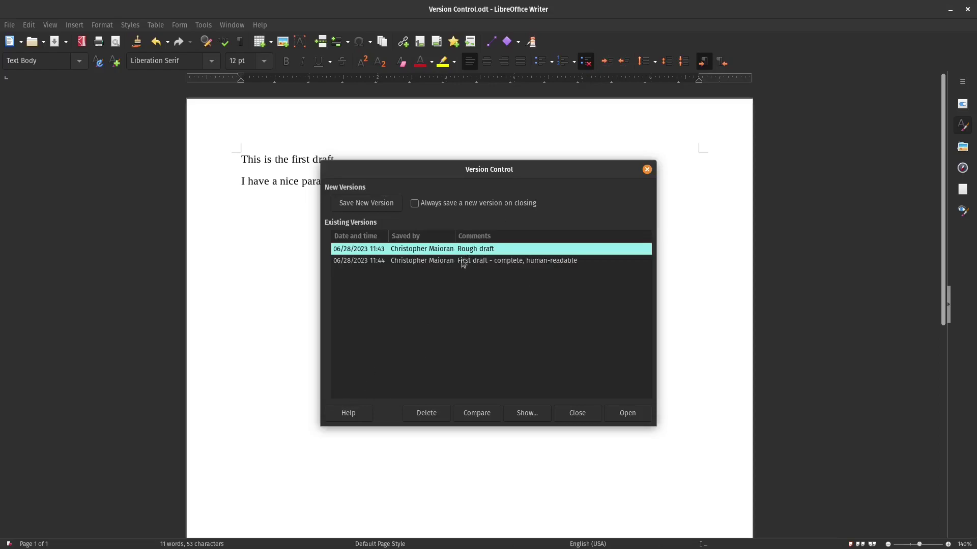
{"action": "left_click", "coordinate": [468, 260]}
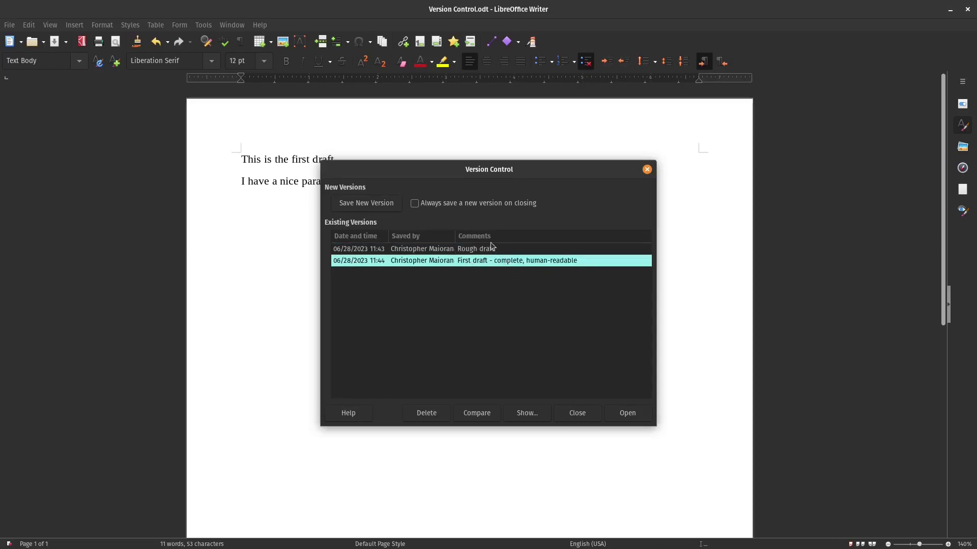
{"action": "left_click", "coordinate": [493, 249]}
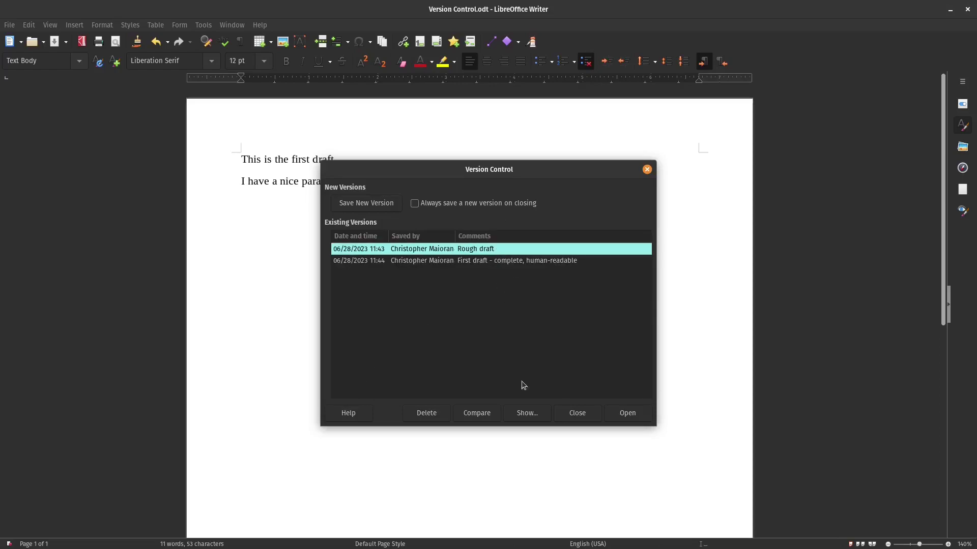
{"action": "left_click", "coordinate": [471, 418]}
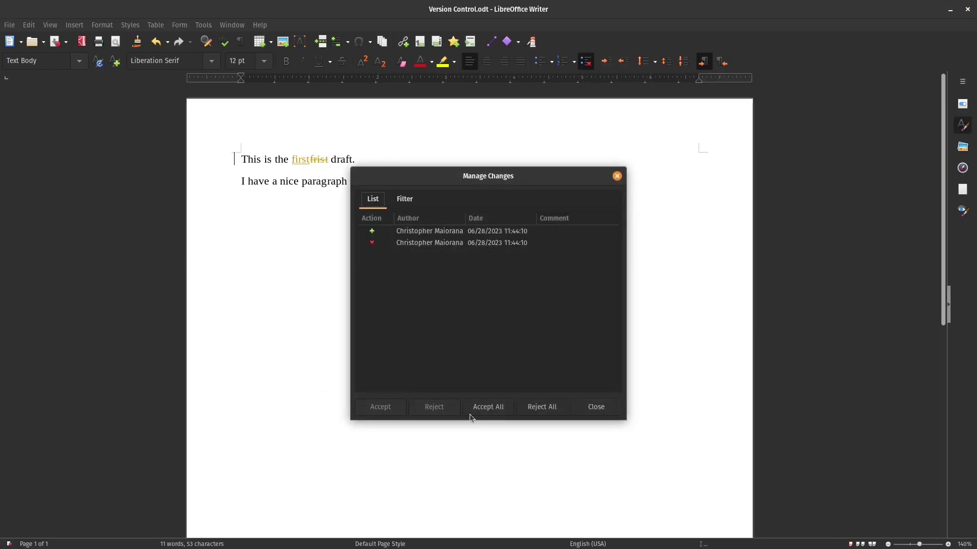
{"action": "left_click_drag", "start_coordinate": [434, 182], "coordinate": [485, 199]}
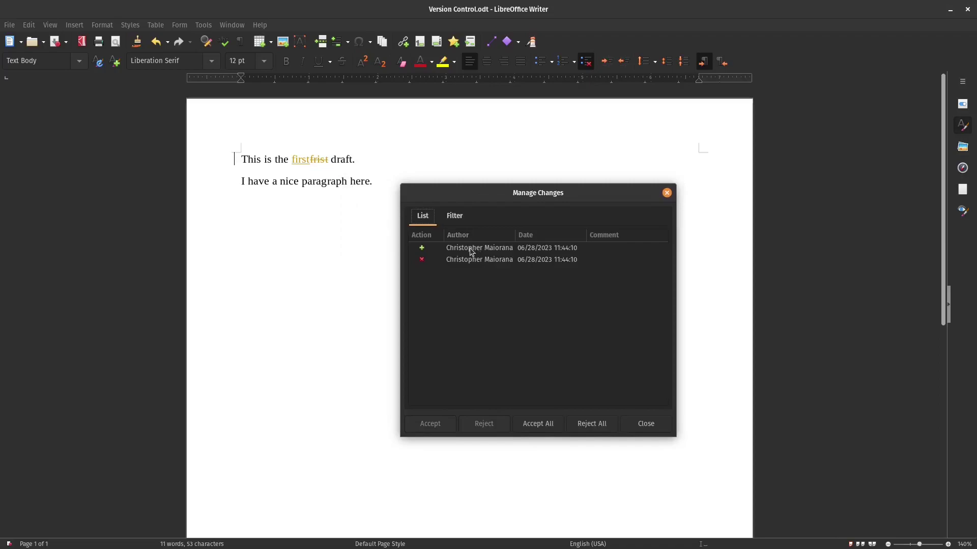
Step: Accept the deletion of 'frist' and the insertion of 'first' in Manage Changes
{"action": "left_click", "coordinate": [469, 248]}
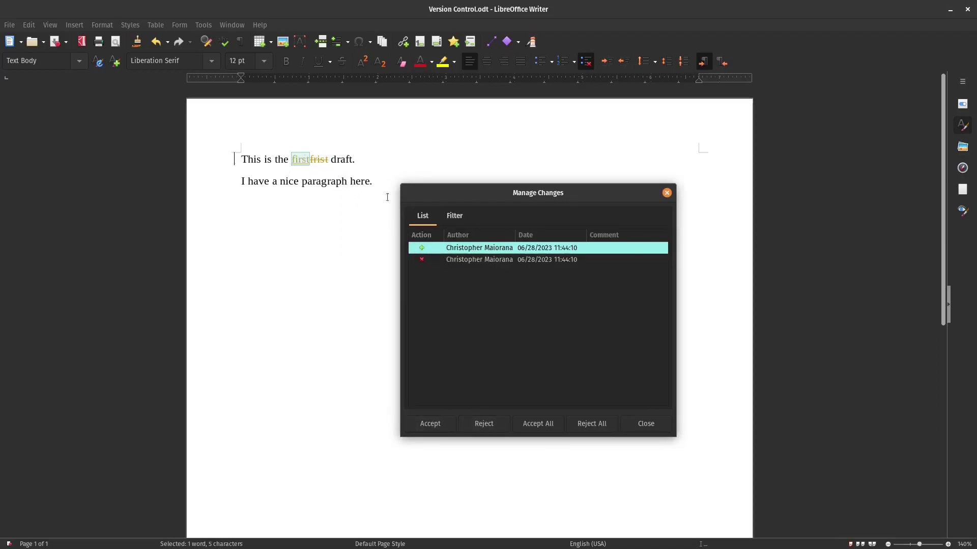
{"action": "left_click", "coordinate": [434, 261]}
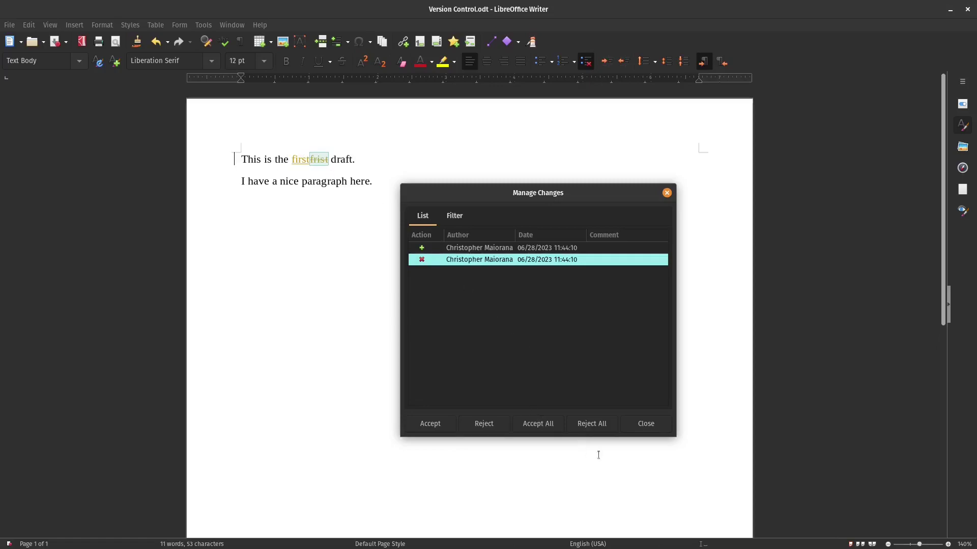
{"action": "left_click", "coordinate": [423, 426]}
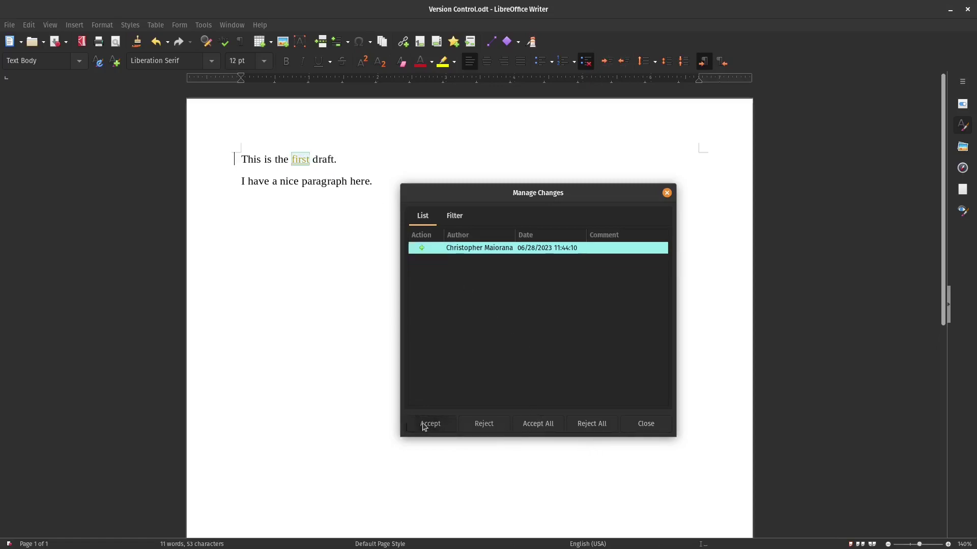
{"action": "left_click", "coordinate": [425, 426]}
{"action": "left_click", "coordinate": [645, 425]}
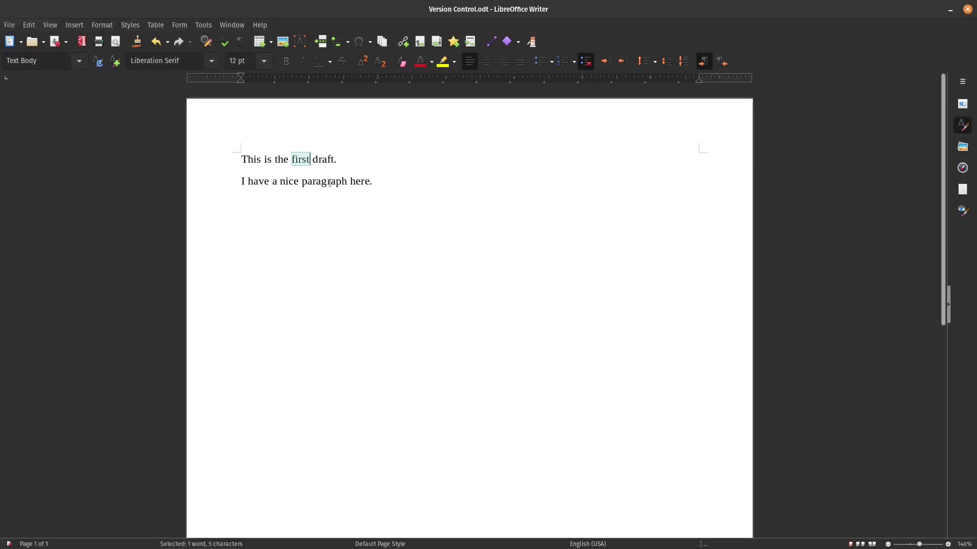